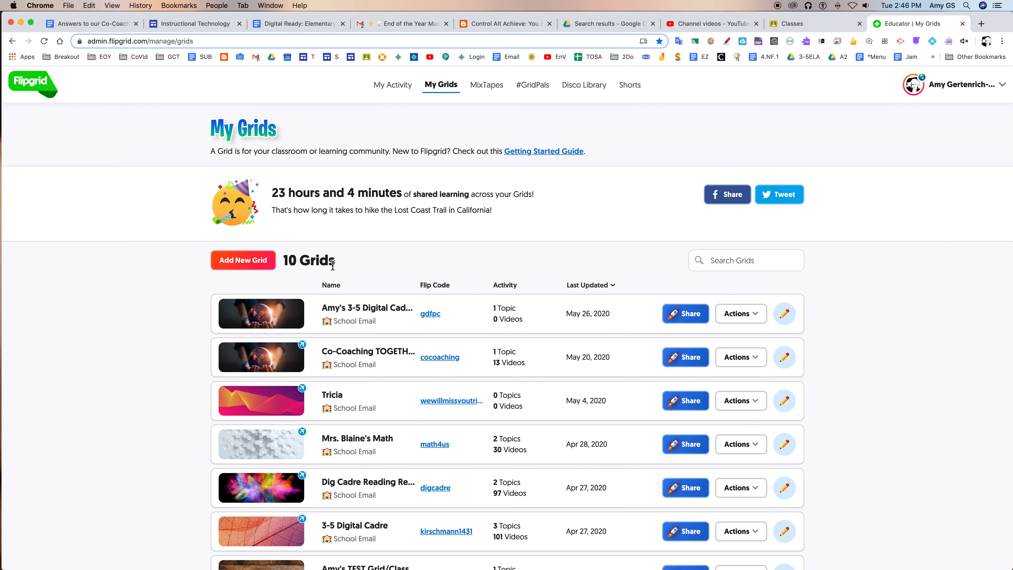
Open the TEST Grid/Class grid and set its Readers Response topic to Hidden
{"action": "scroll", "coordinate": [307, 504], "scroll_direction": "down", "scroll_amount": 1}
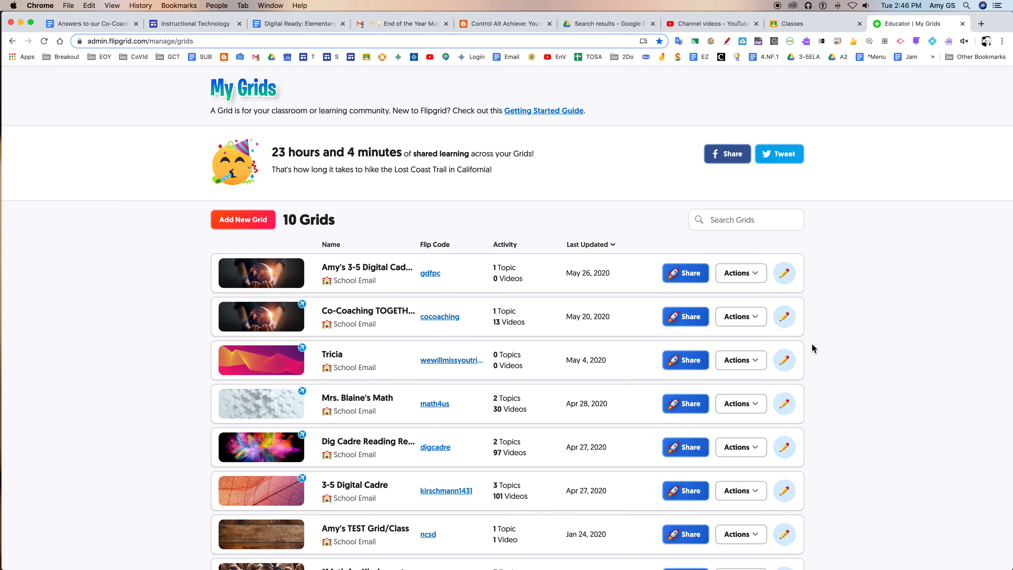
{"action": "scroll", "coordinate": [381, 389], "scroll_direction": "down", "scroll_amount": 2}
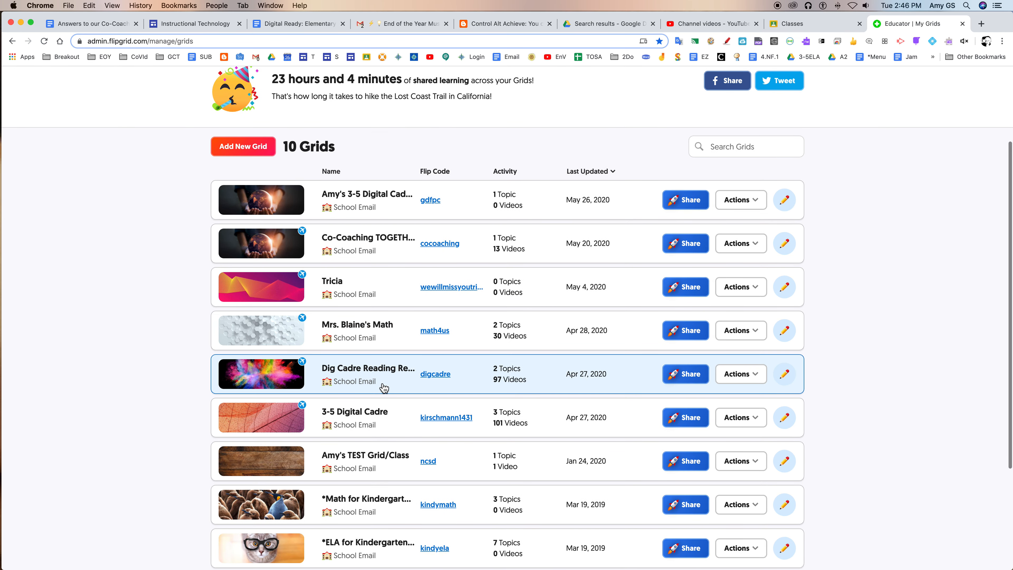
{"action": "scroll", "coordinate": [384, 387], "scroll_direction": "down", "scroll_amount": 2}
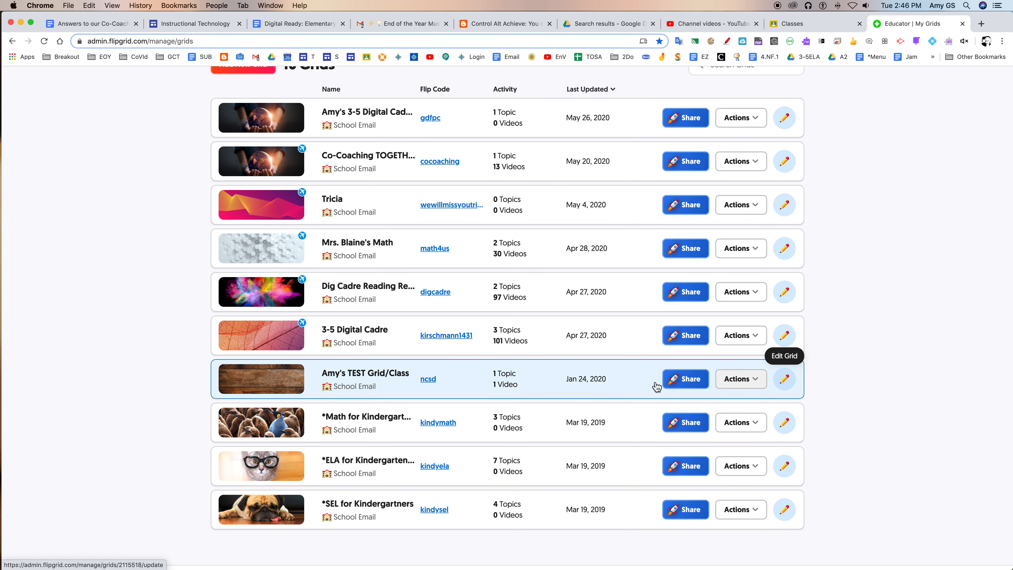
{"action": "left_click", "coordinate": [359, 379]}
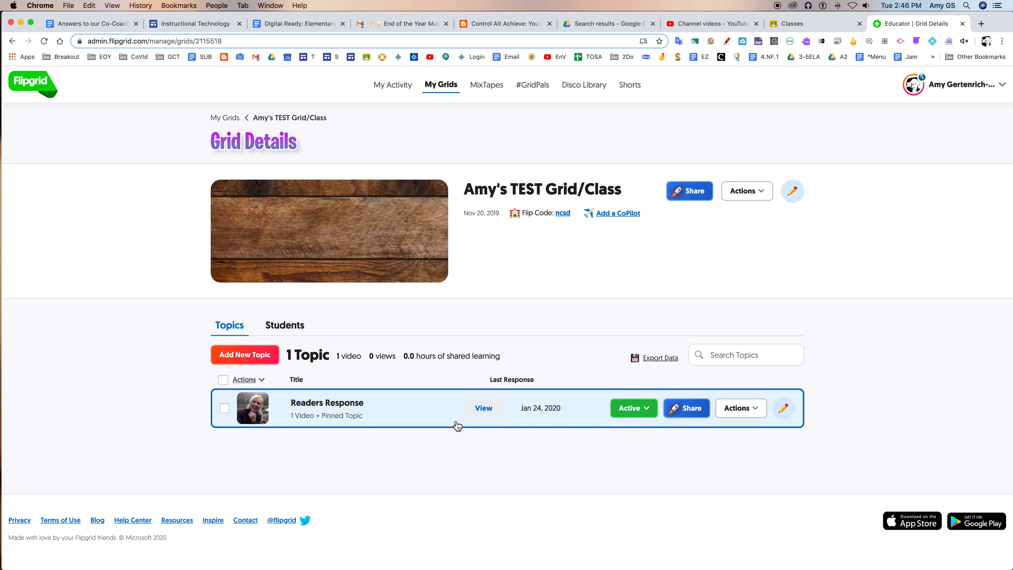
{"action": "left_click", "coordinate": [629, 413]}
{"action": "left_click", "coordinate": [622, 454]}
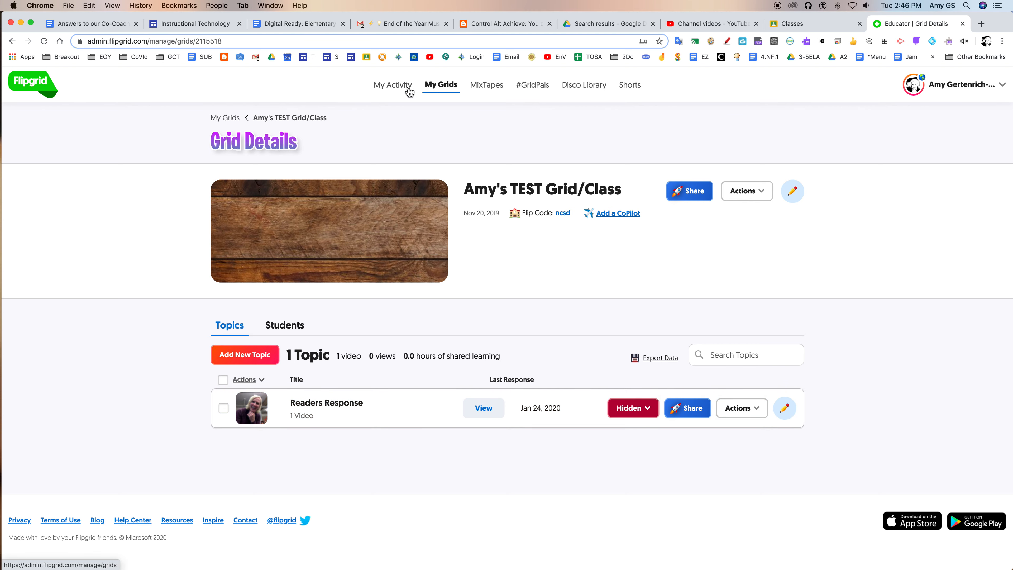
Return to the grid list and open the My Ah-Ha Moment topic in the Co-Coaching TOGETHER grid
{"action": "left_click", "coordinate": [443, 86]}
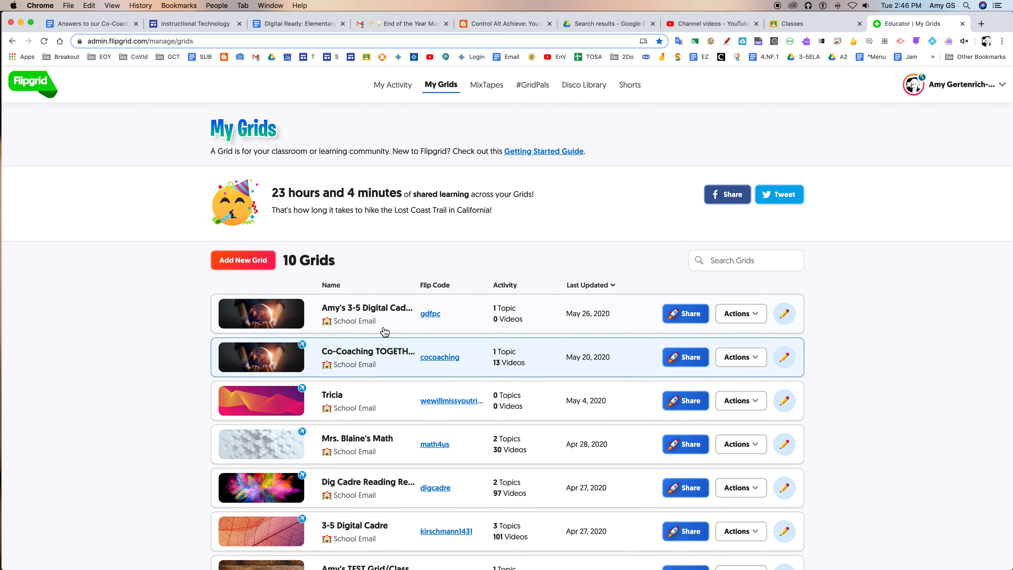
{"action": "left_click", "coordinate": [370, 361]}
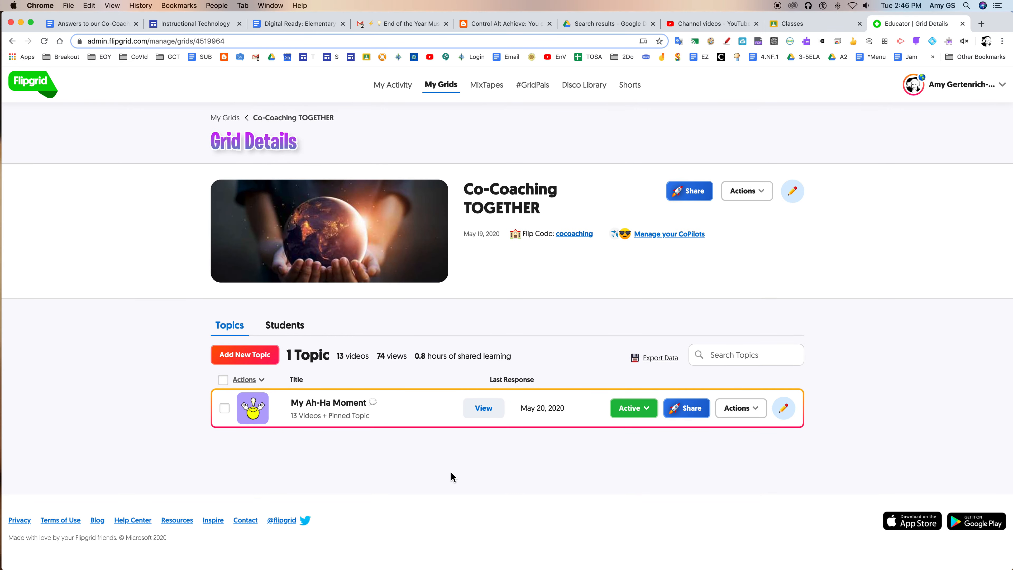
{"action": "left_click", "coordinate": [379, 416]}
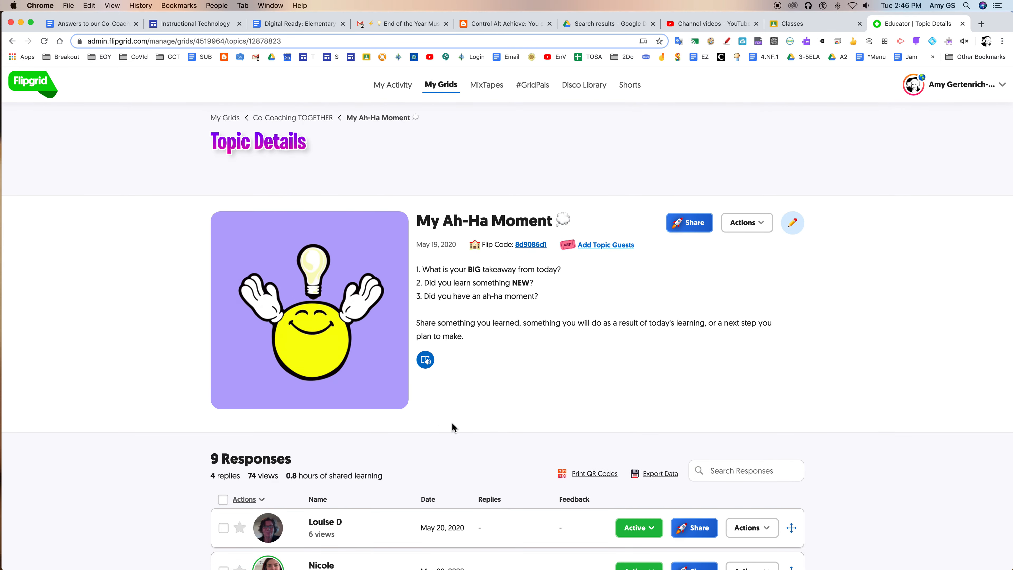
Select all responses in the My Ah-Ha Moment topic and review the available bulk actions without applying any
{"action": "scroll", "coordinate": [377, 439], "scroll_direction": "down", "scroll_amount": 3}
{"action": "scroll", "coordinate": [359, 435], "scroll_direction": "down", "scroll_amount": 5}
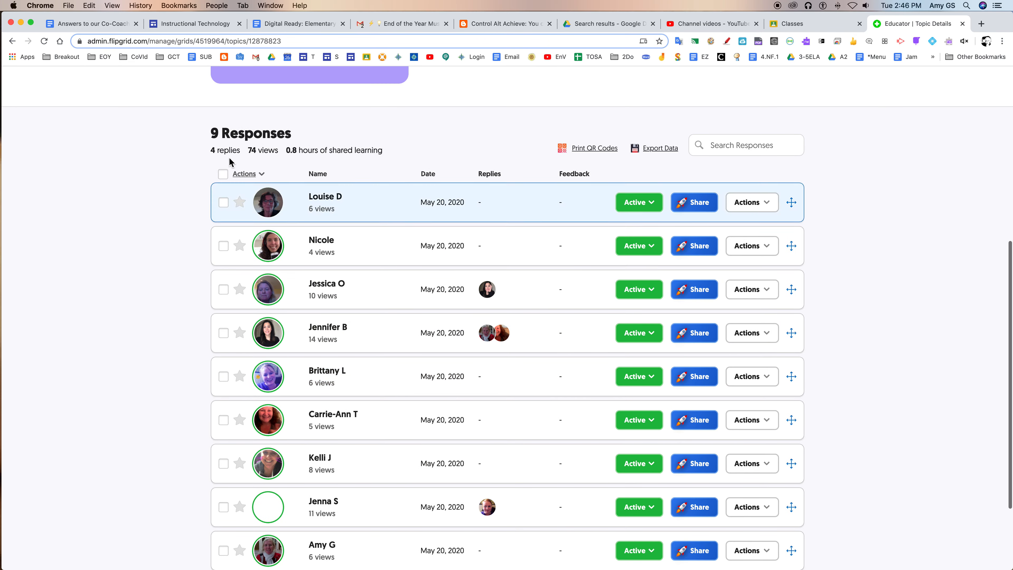
{"action": "left_click", "coordinate": [224, 174]}
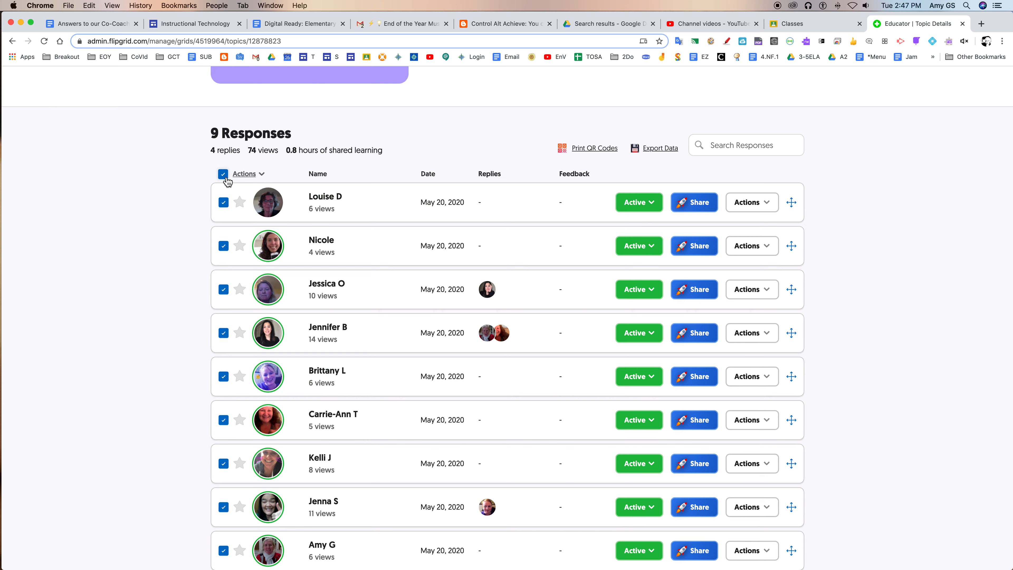
{"action": "left_click", "coordinate": [244, 174]}
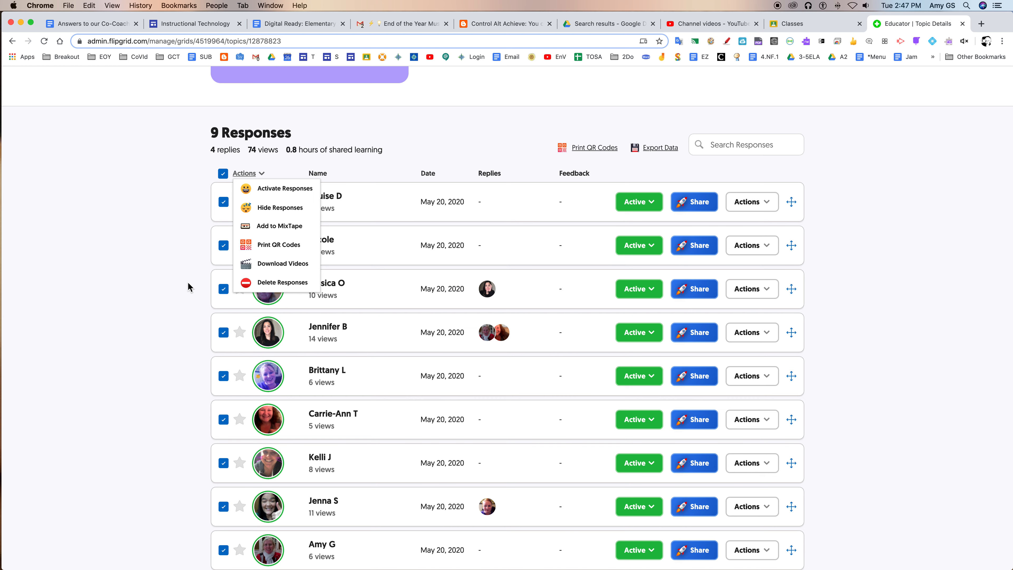
{"action": "left_click", "coordinate": [179, 285]}
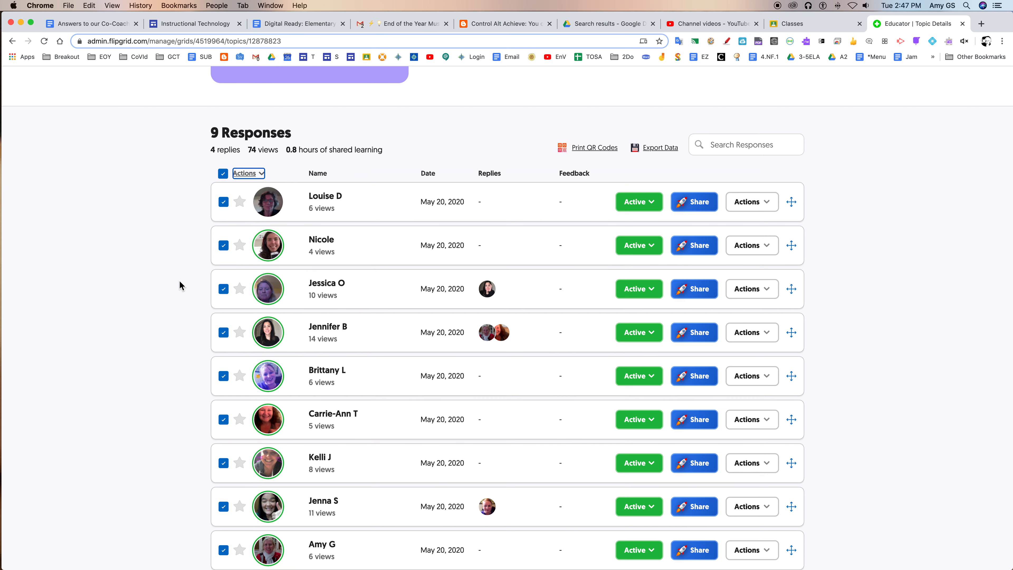
Return to the grid list and open the Co-Coaching TOGETHER grid for editing
{"action": "scroll", "coordinate": [901, 324], "scroll_direction": "up", "scroll_amount": 1}
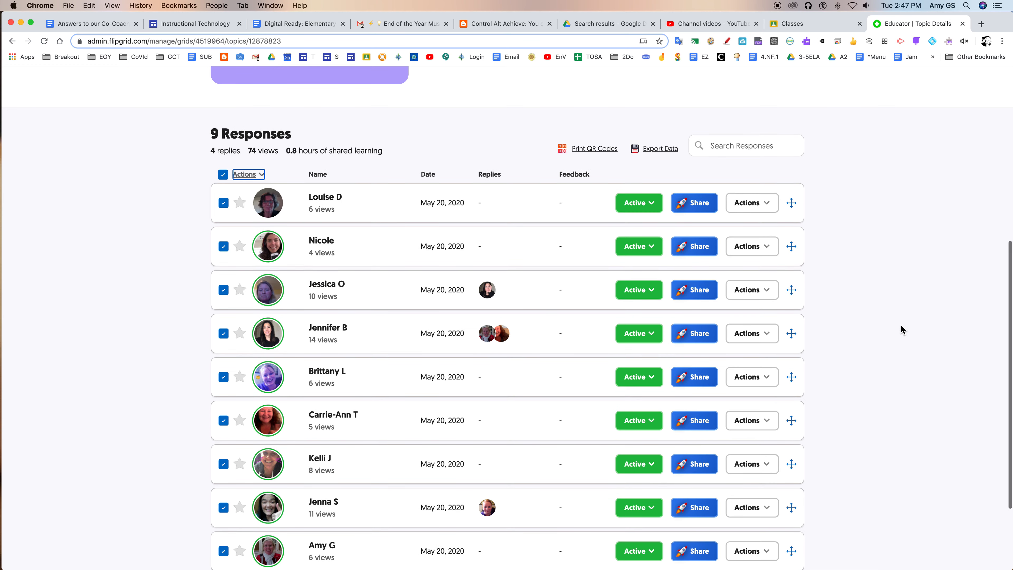
{"action": "scroll", "coordinate": [945, 224], "scroll_direction": "up", "scroll_amount": 8}
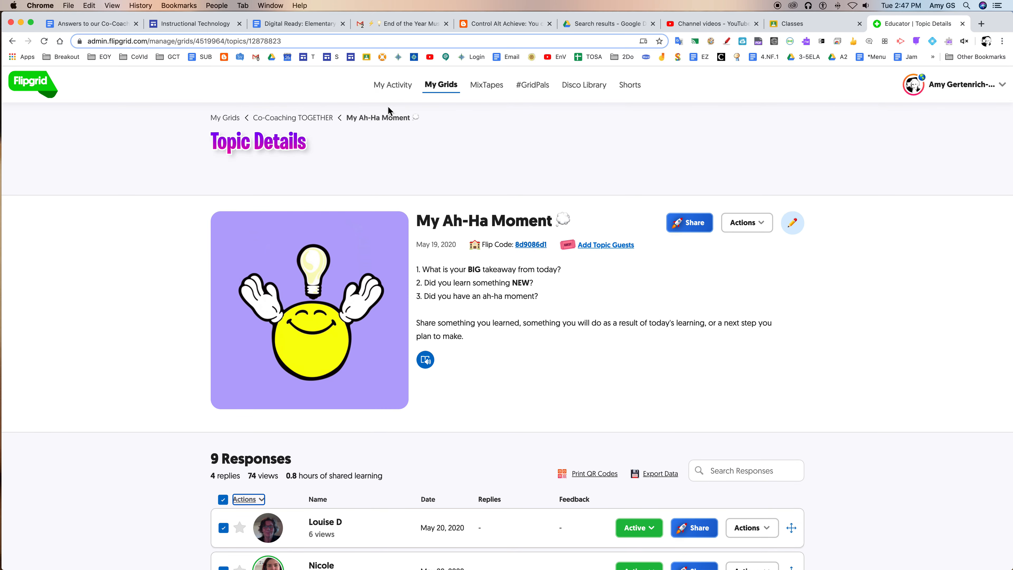
{"action": "left_click", "coordinate": [443, 92]}
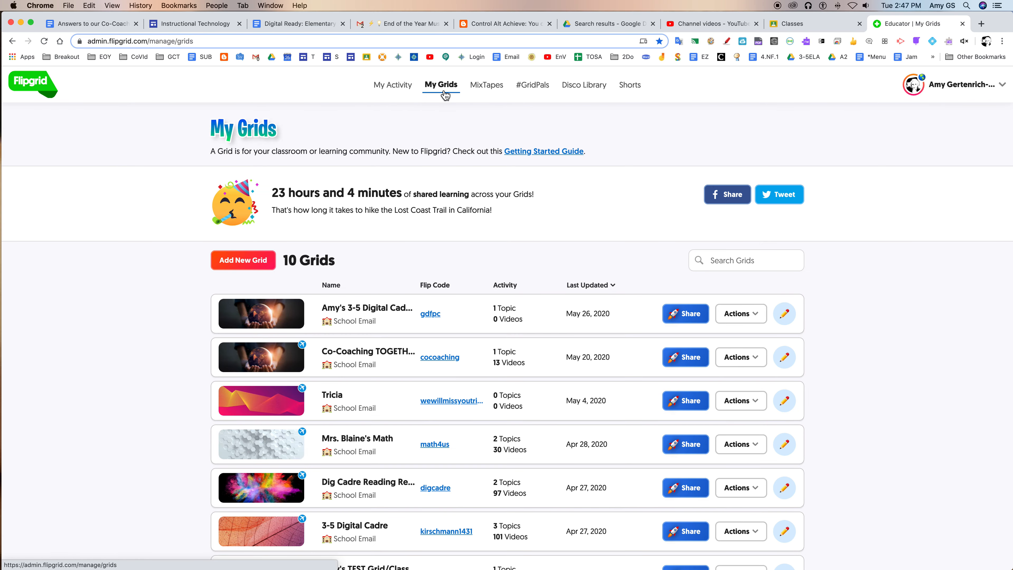
{"action": "scroll", "coordinate": [434, 328], "scroll_direction": "down", "scroll_amount": 7}
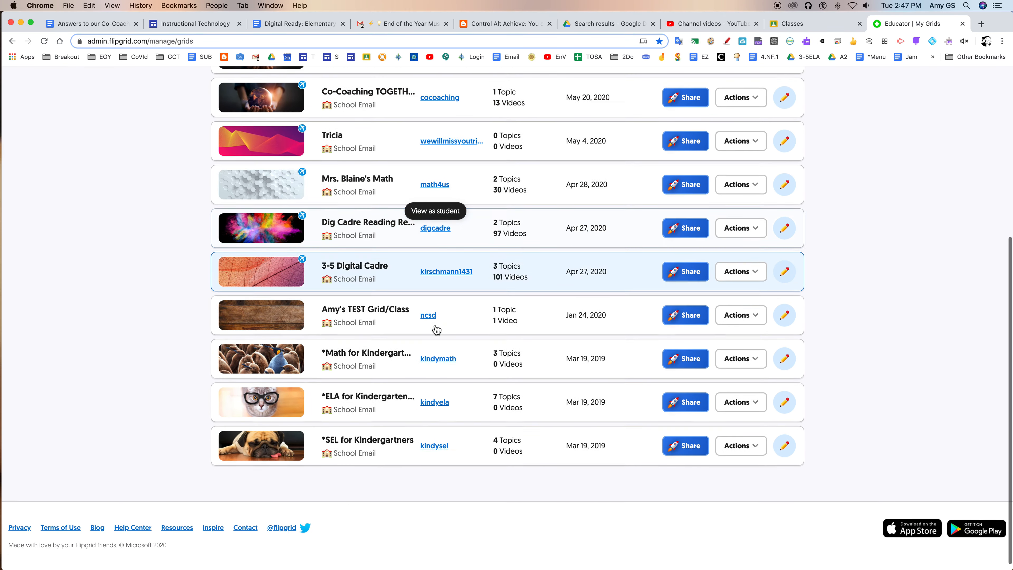
{"action": "scroll", "coordinate": [427, 309], "scroll_direction": "up", "scroll_amount": 1}
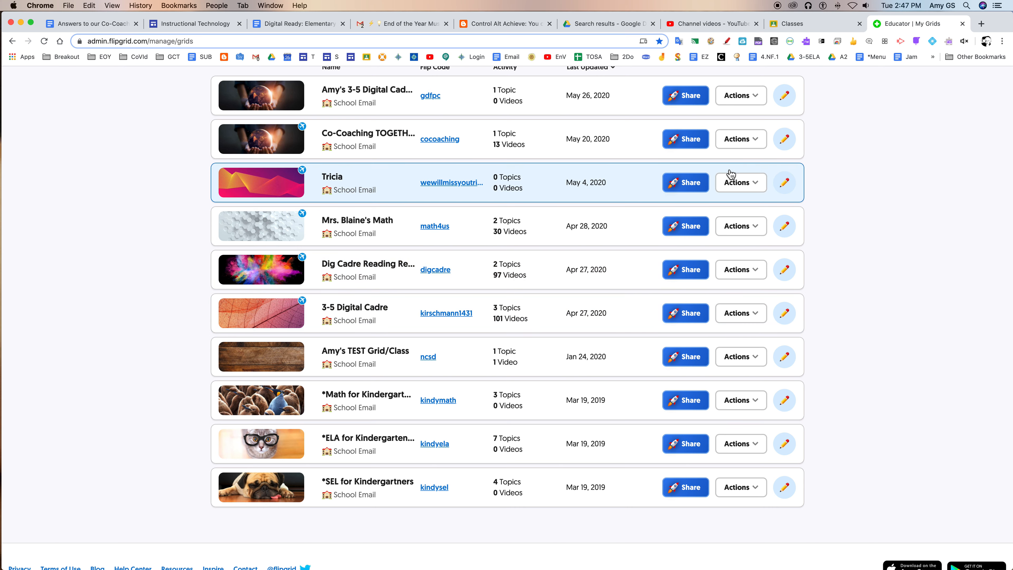
{"action": "left_click", "coordinate": [785, 140]}
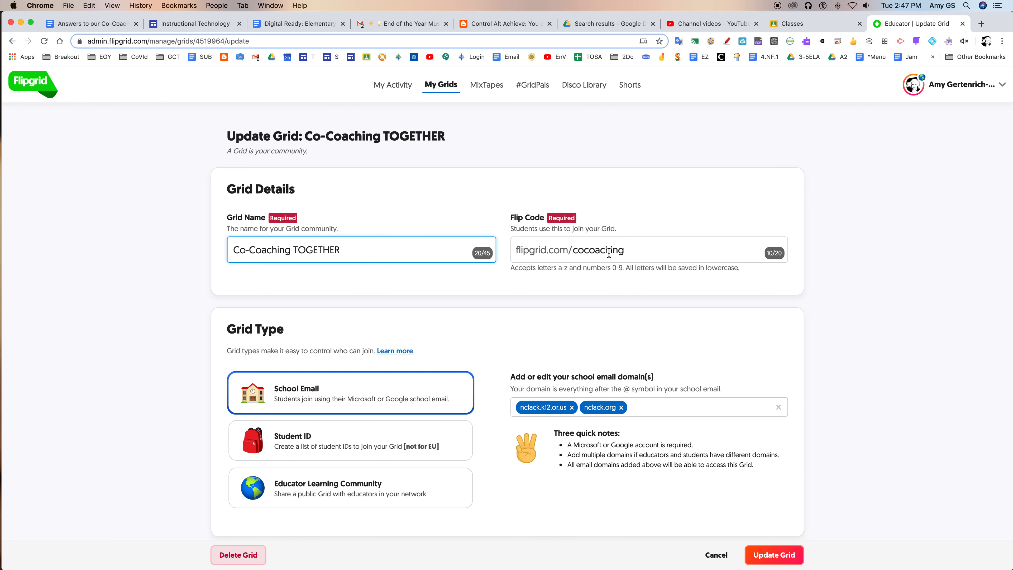
Try to change the Co-Coaching TOGETHER grid's Flip Code to "test"
{"action": "left_click_drag", "start_coordinate": [633, 252], "coordinate": [513, 253]}
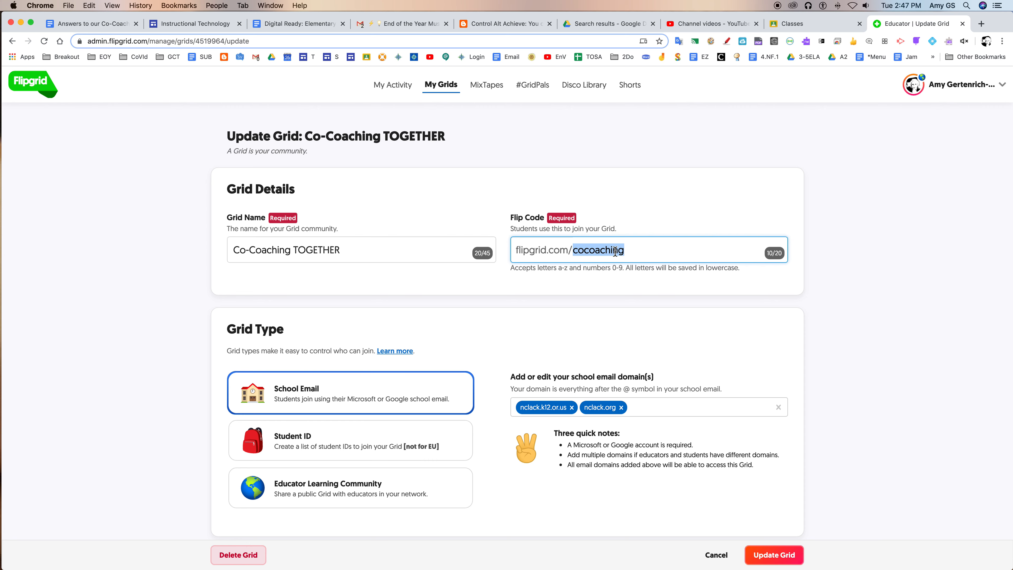
{"action": "left_click", "coordinate": [637, 254]}
{"action": "type", "text": "a"}
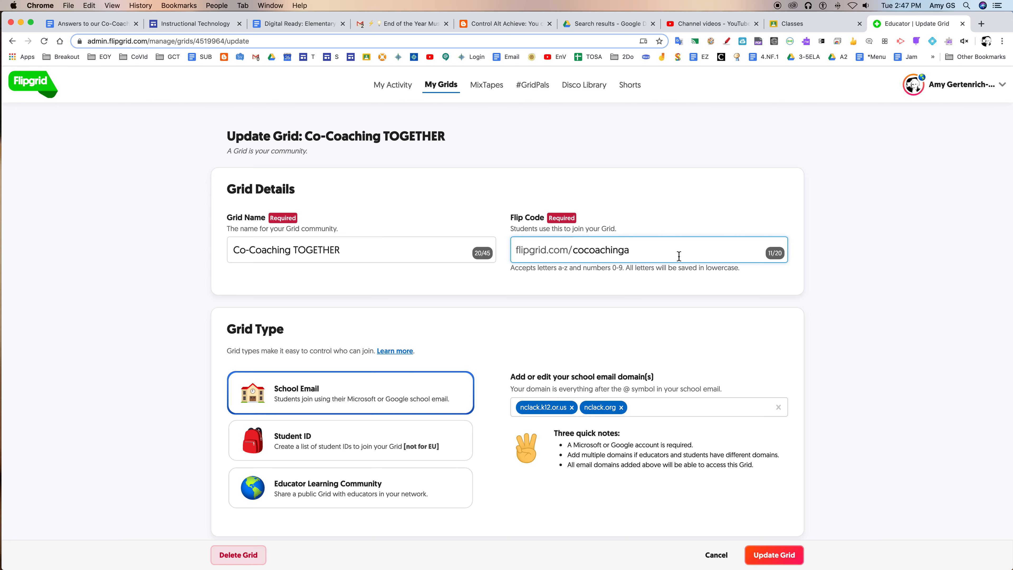
{"action": "left_click_drag", "start_coordinate": [648, 255], "coordinate": [574, 255]}
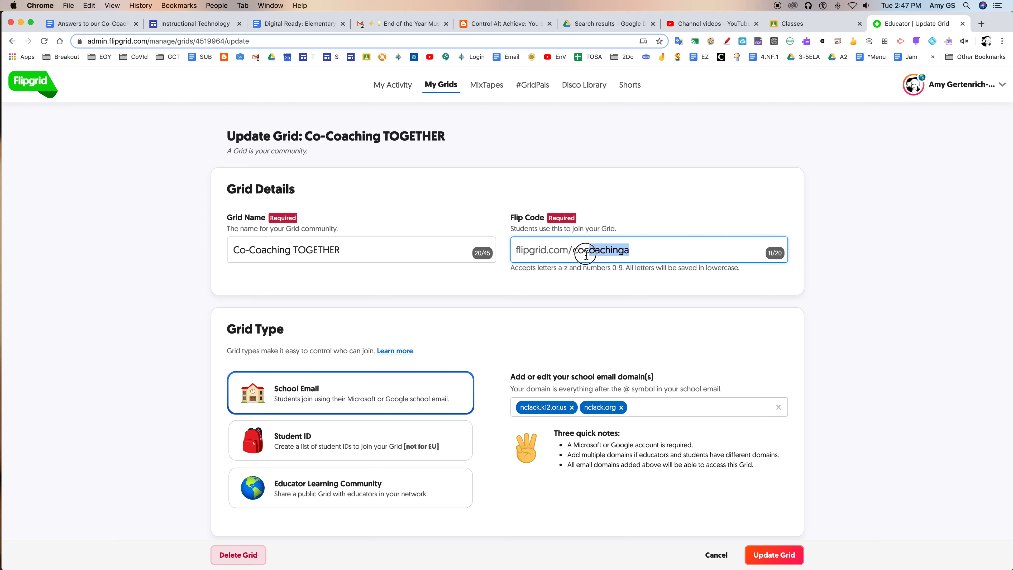
{"action": "type", "text": "test"}
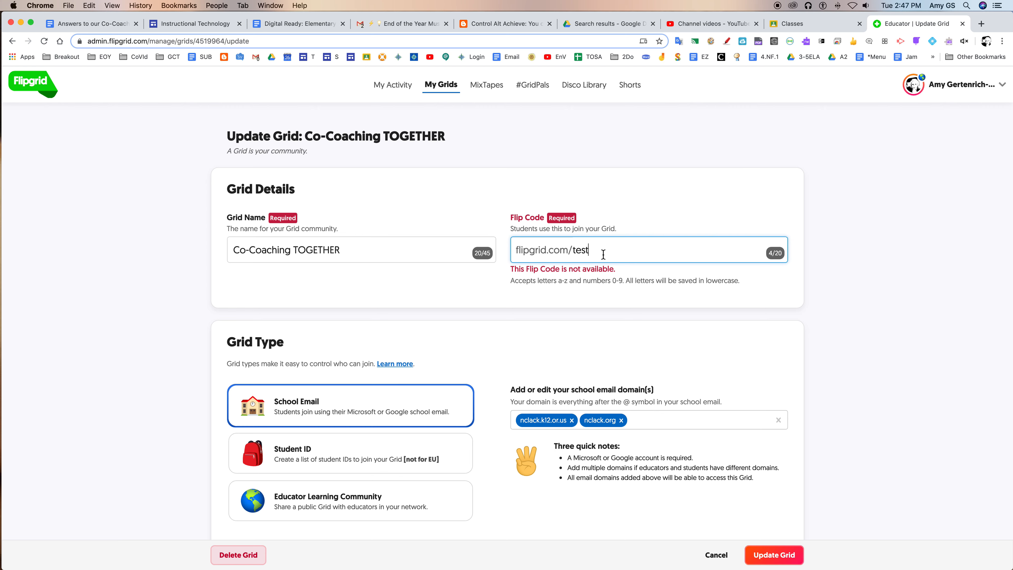
{"action": "left_click", "coordinate": [715, 560]}
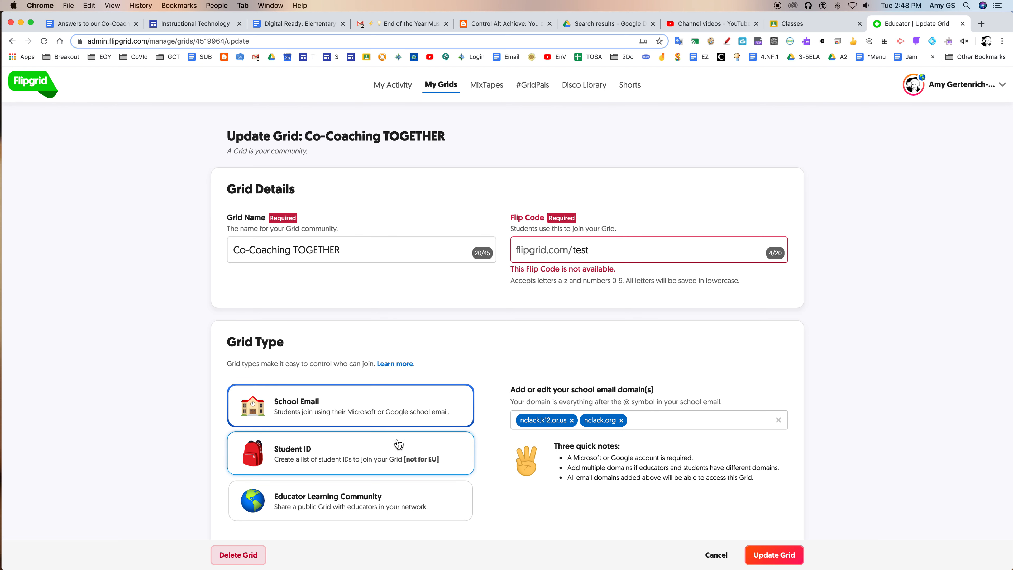
Try the Student ID grid type, view the first student's details, and leave the grid settings without saving
{"action": "left_click", "coordinate": [365, 458]}
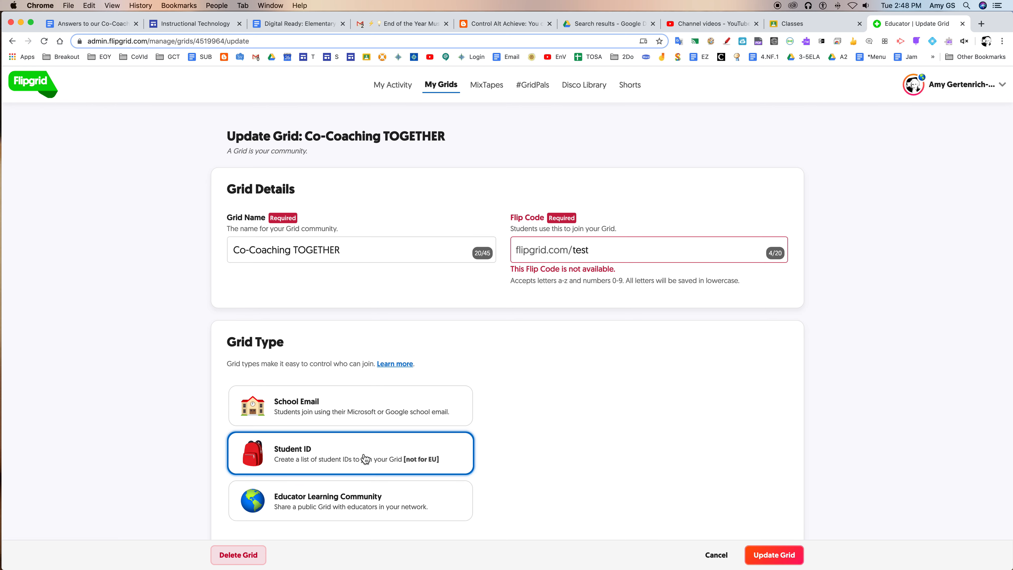
{"action": "left_click", "coordinate": [753, 450]}
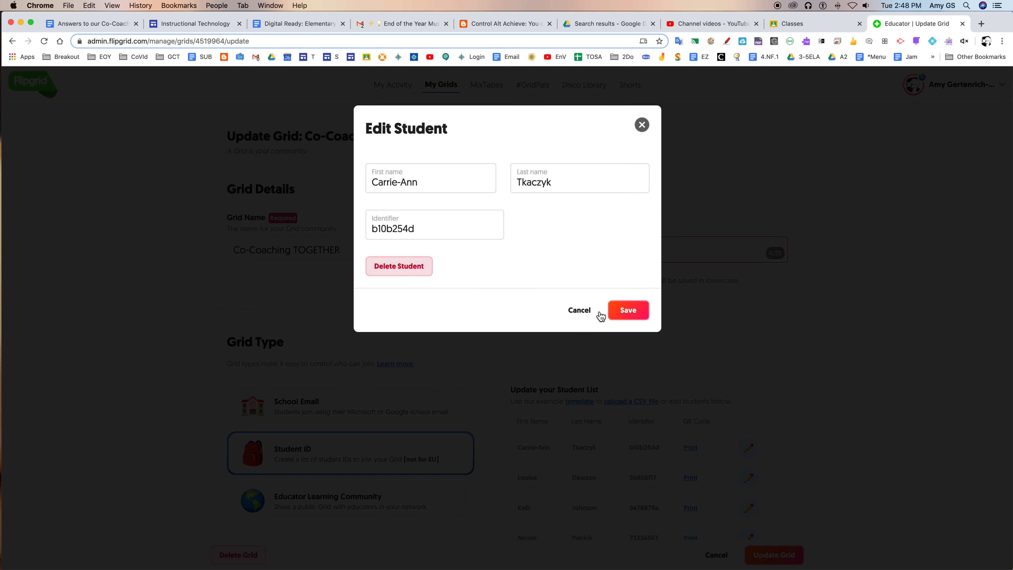
{"action": "left_click", "coordinate": [575, 313]}
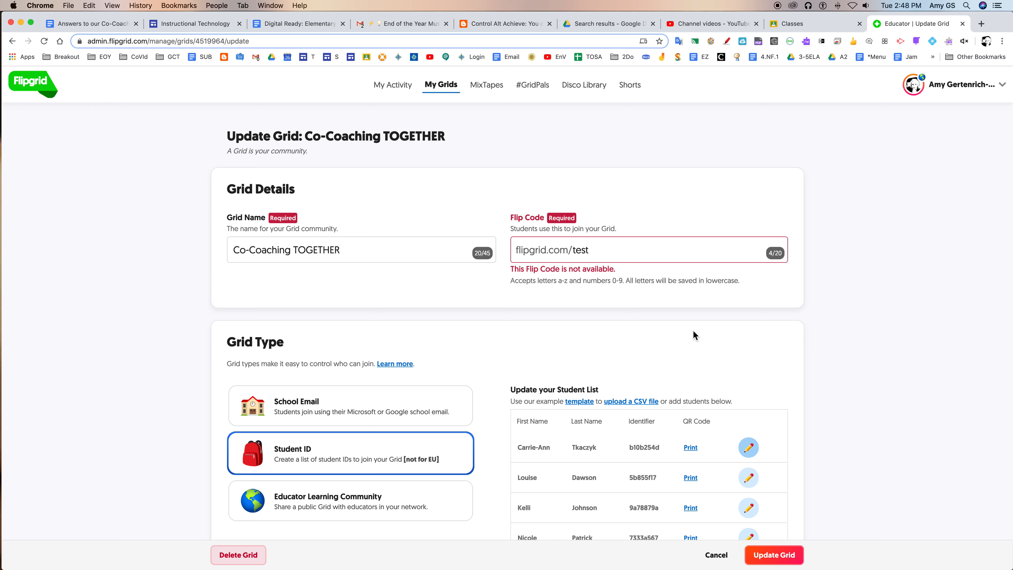
{"action": "left_click", "coordinate": [436, 86]}
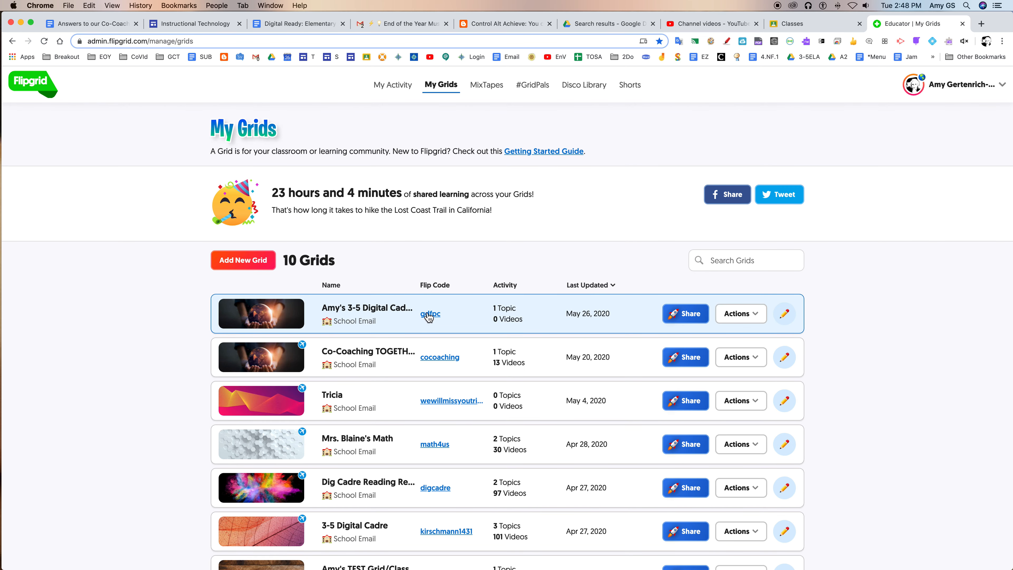
Look over the grid list and open the Subtraction topic of the math4us grid for editing
{"action": "scroll", "coordinate": [456, 317], "scroll_direction": "down", "scroll_amount": 2}
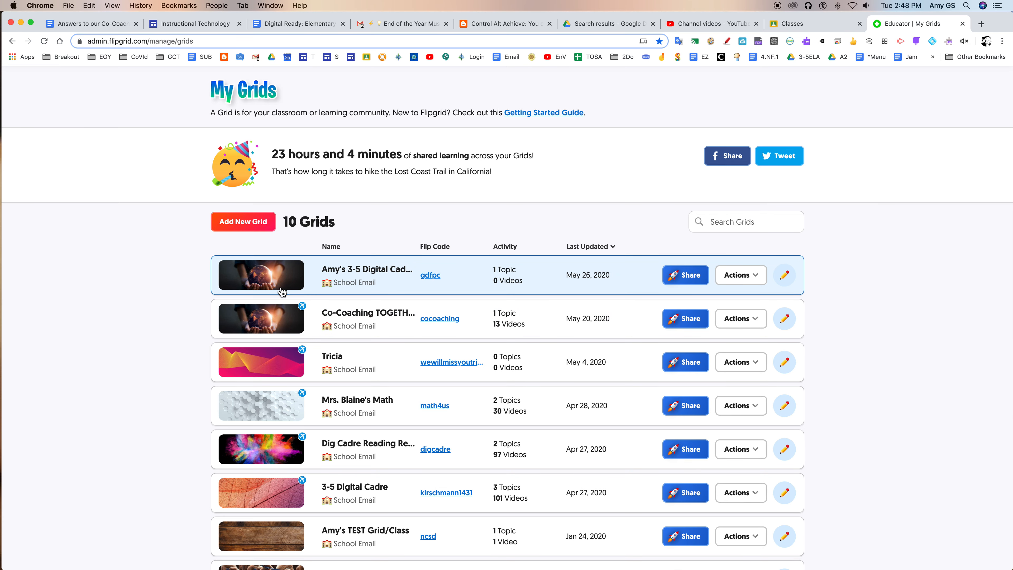
{"action": "scroll", "coordinate": [399, 311], "scroll_direction": "down", "scroll_amount": 4}
{"action": "scroll", "coordinate": [417, 312], "scroll_direction": "down", "scroll_amount": 10}
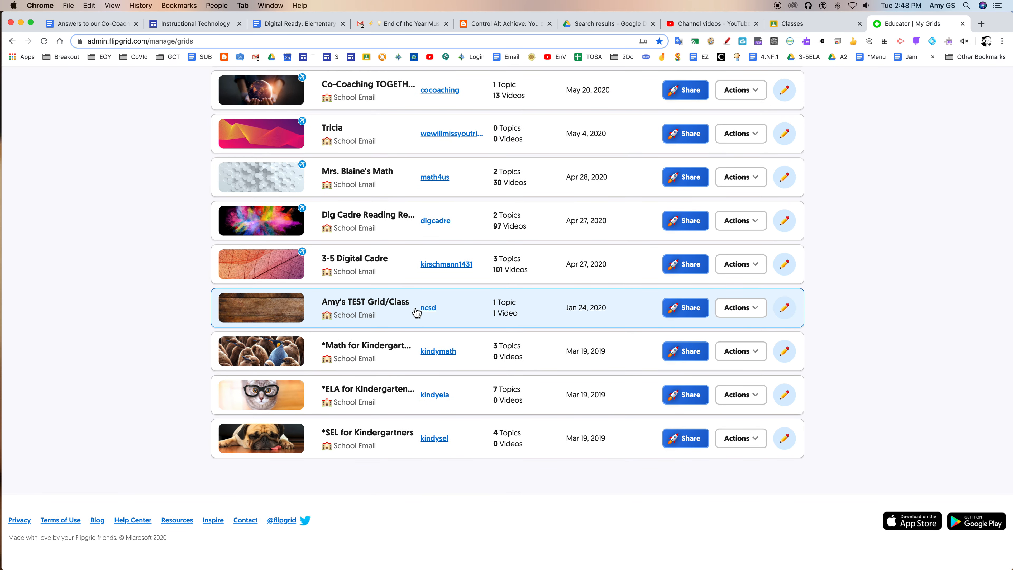
{"action": "scroll", "coordinate": [416, 312], "scroll_direction": "up", "scroll_amount": 15}
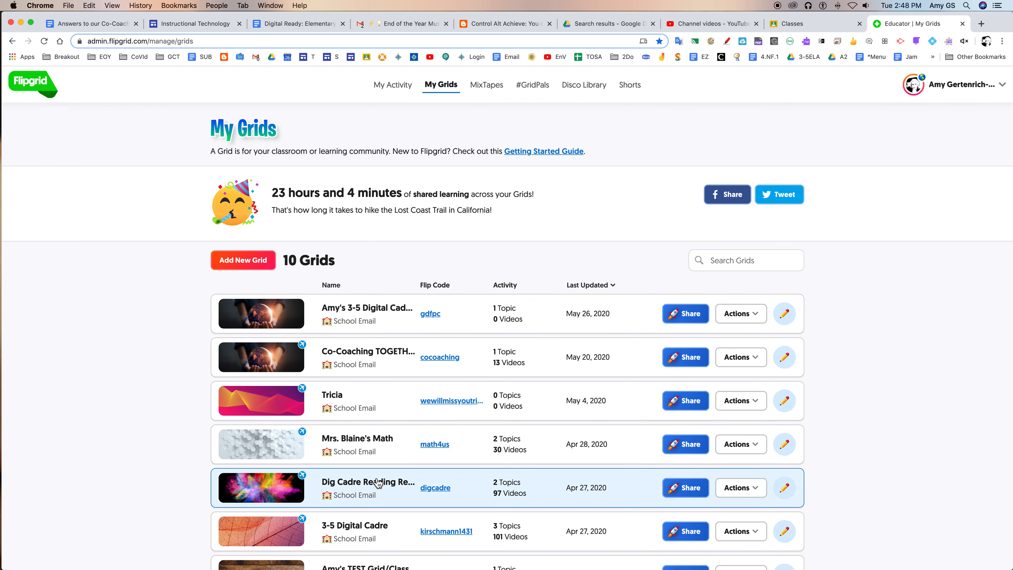
{"action": "scroll", "coordinate": [385, 482], "scroll_direction": "down", "scroll_amount": 5}
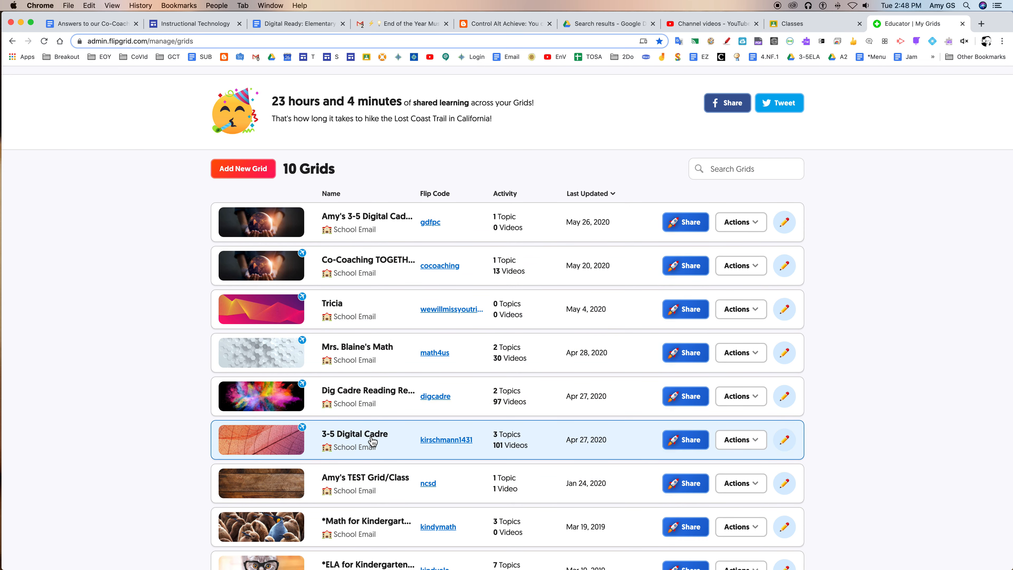
{"action": "scroll", "coordinate": [373, 465], "scroll_direction": "down", "scroll_amount": 4}
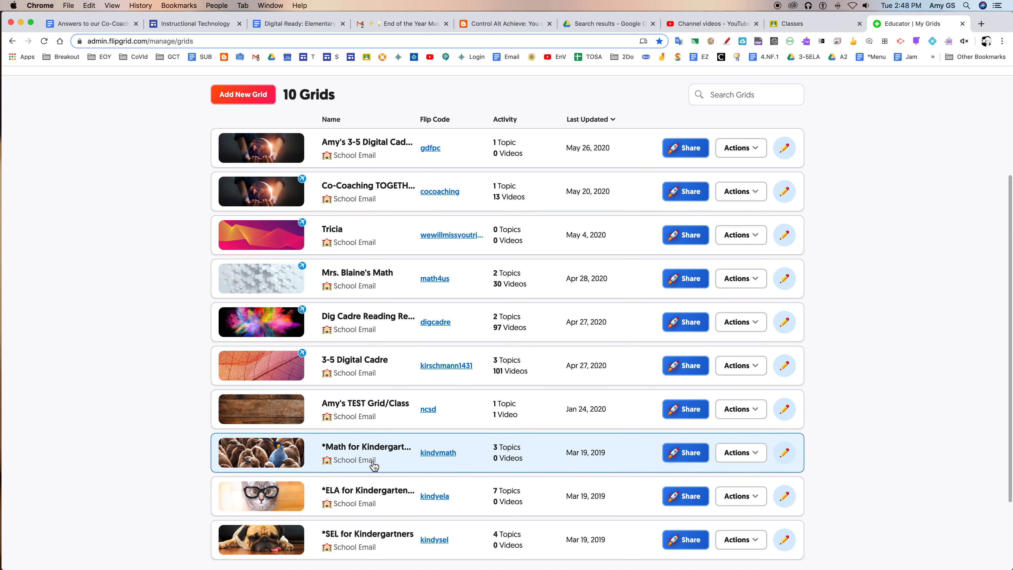
{"action": "left_click", "coordinate": [367, 286]}
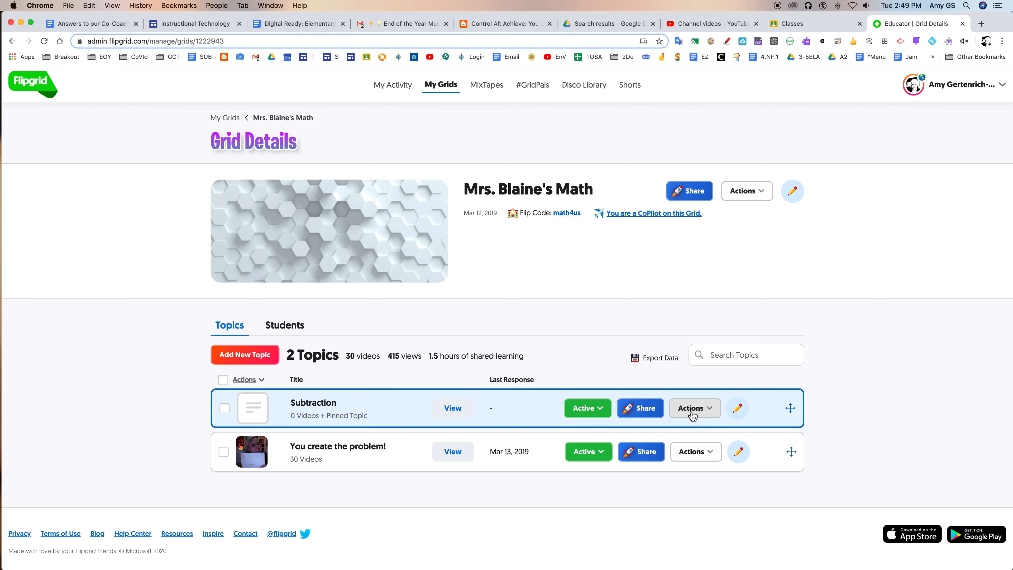
{"action": "left_click", "coordinate": [737, 409]}
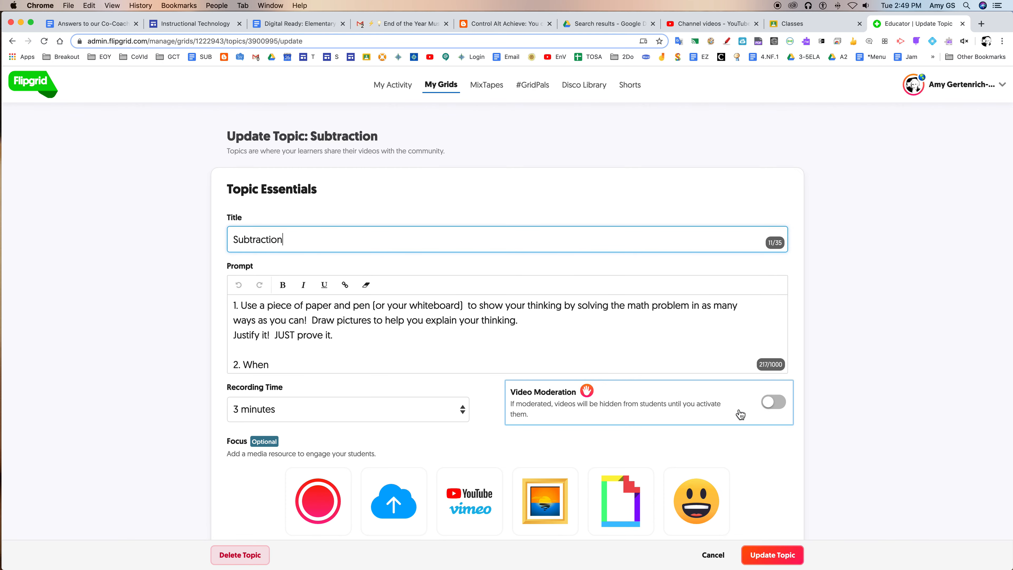
{"action": "scroll", "coordinate": [739, 417], "scroll_direction": "down", "scroll_amount": 2}
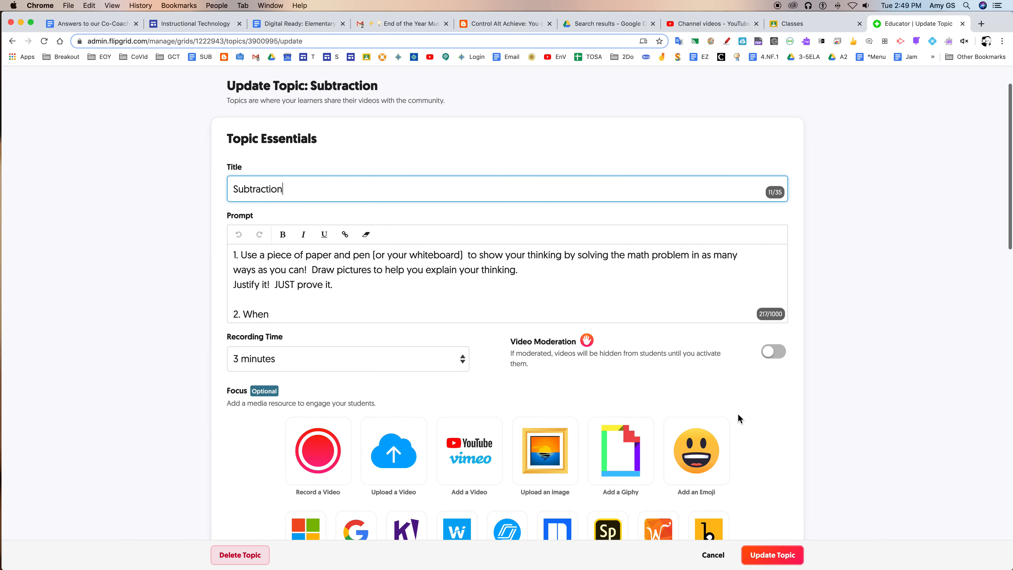
Leave the Subtraction topic's edit page without saving and look through the actions available for that topic in the math4us grid
{"action": "scroll", "coordinate": [740, 419], "scroll_direction": "up", "scroll_amount": 1}
{"action": "left_click", "coordinate": [14, 39]}
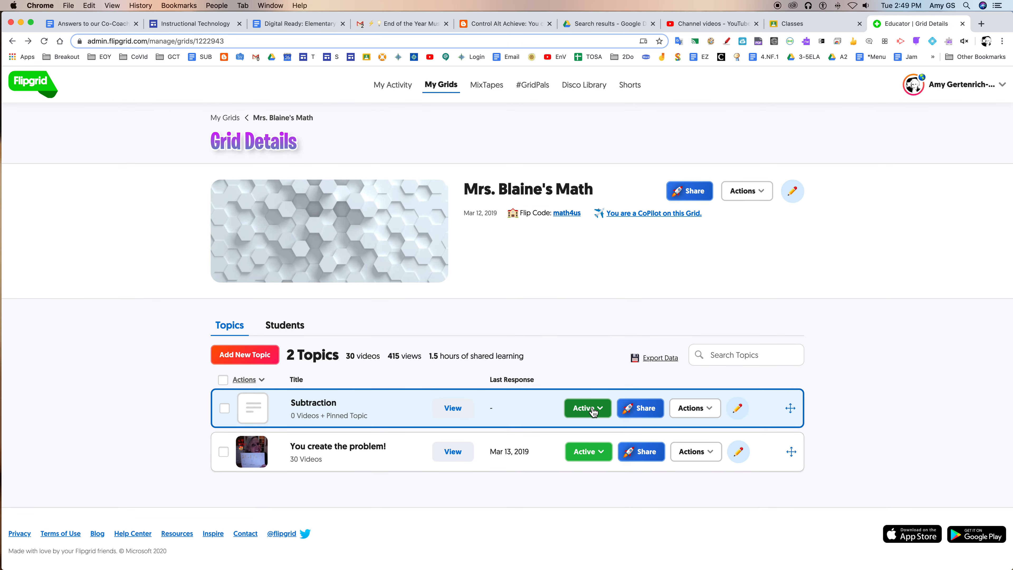
{"action": "left_click", "coordinate": [690, 409]}
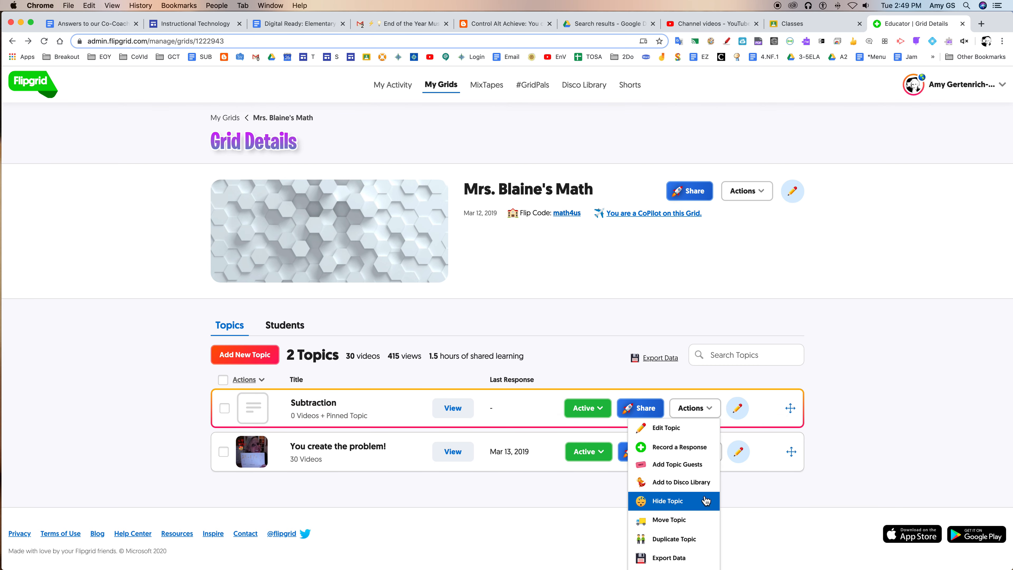
{"action": "scroll", "coordinate": [703, 515], "scroll_direction": "down", "scroll_amount": 1}
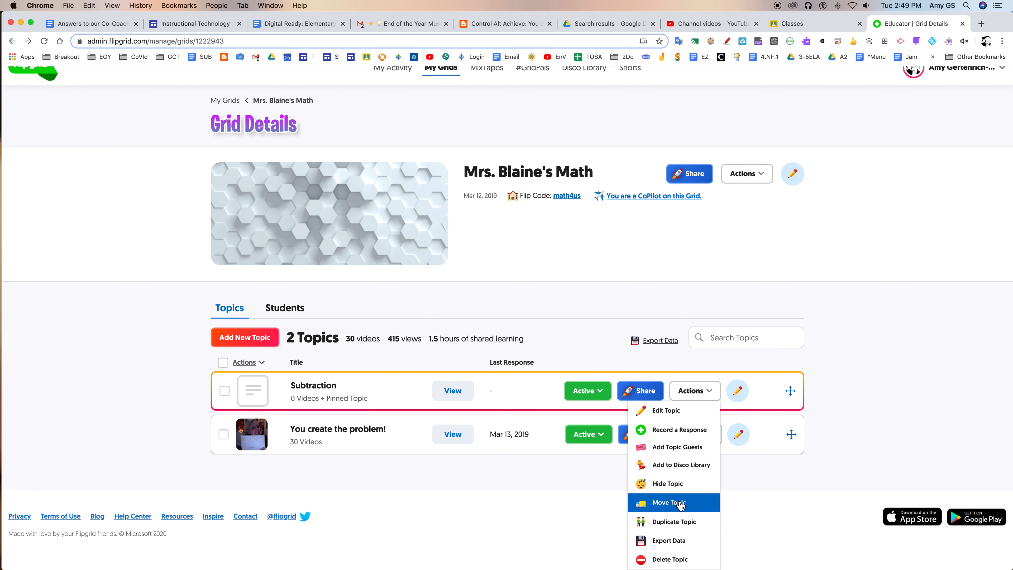
Review the destination grids offered for moving the Subtraction topic, and close the move dialog without moving it
{"action": "left_click", "coordinate": [680, 503]}
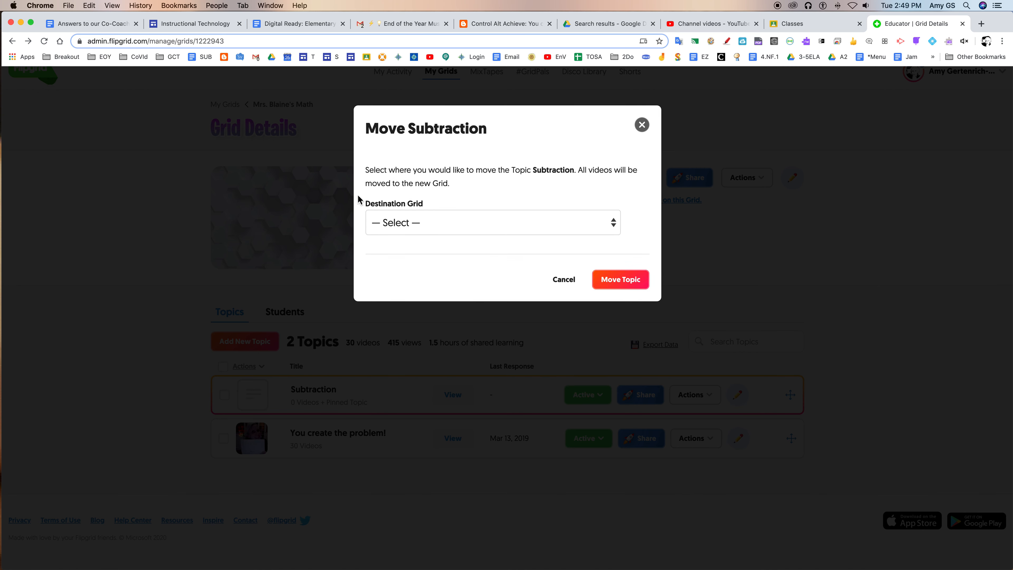
{"action": "left_click", "coordinate": [406, 223]}
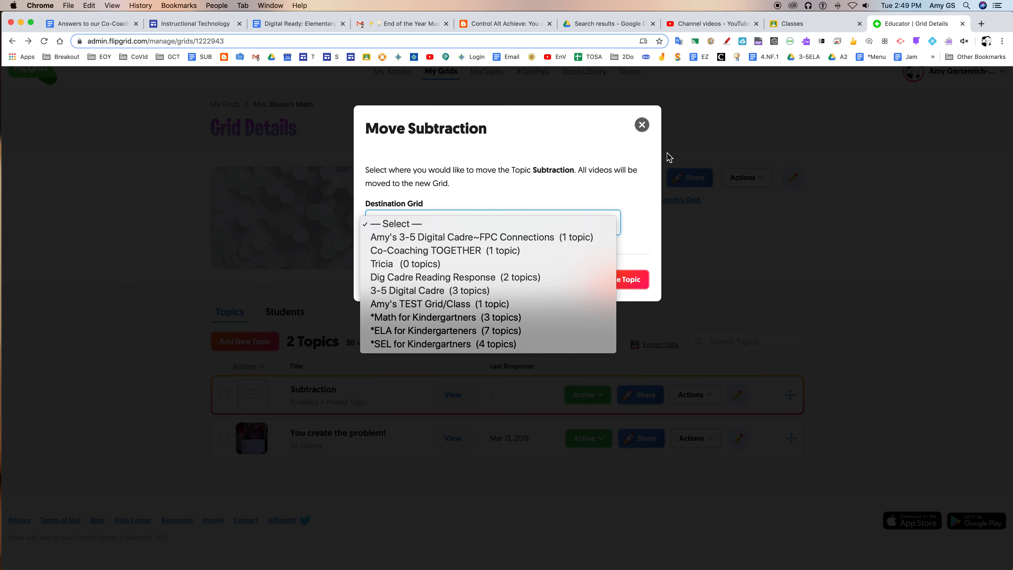
{"action": "left_click", "coordinate": [643, 128]}
{"action": "left_click", "coordinate": [642, 125]}
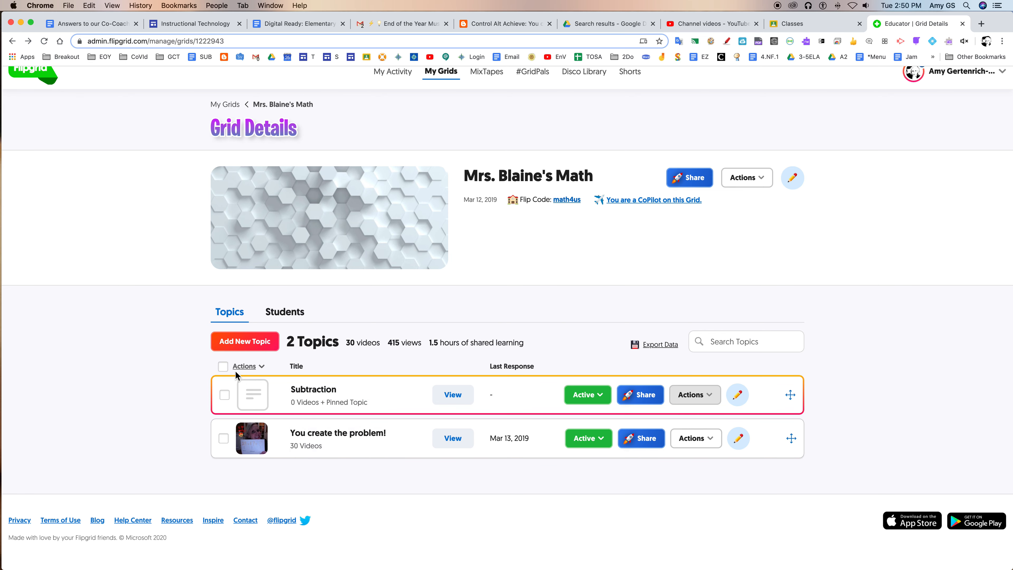
Return to the grid list and review the actions available for the gdfpc grid, including Delete Grid, without choosing one
{"action": "scroll", "coordinate": [329, 179], "scroll_direction": "up", "scroll_amount": 1}
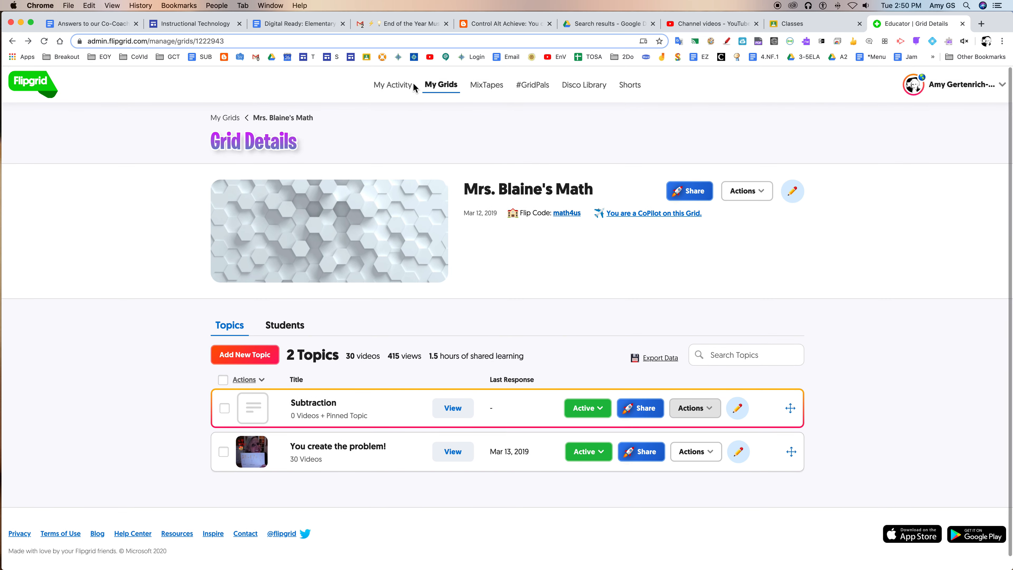
{"action": "left_click", "coordinate": [452, 90]}
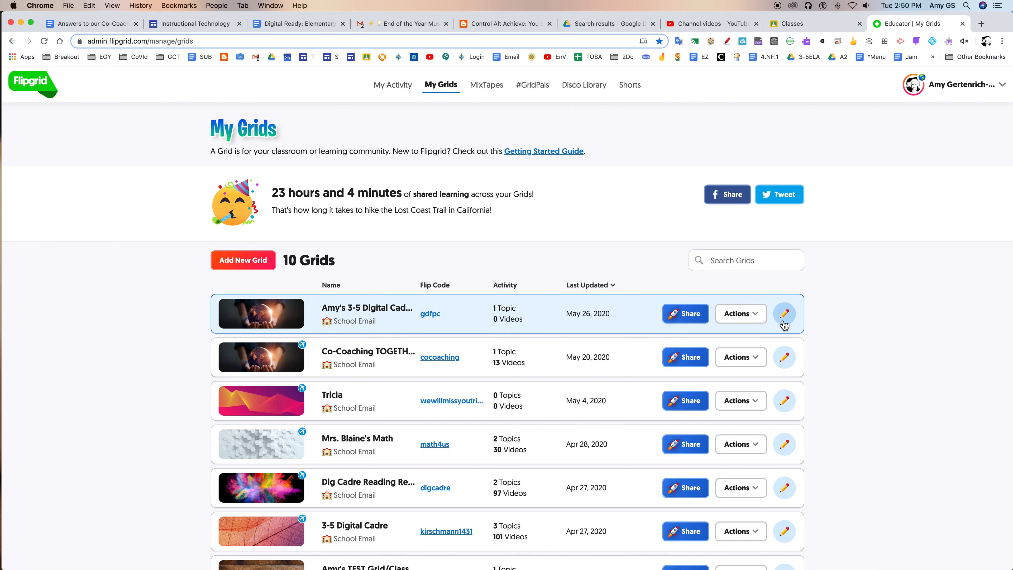
{"action": "left_click", "coordinate": [740, 315]}
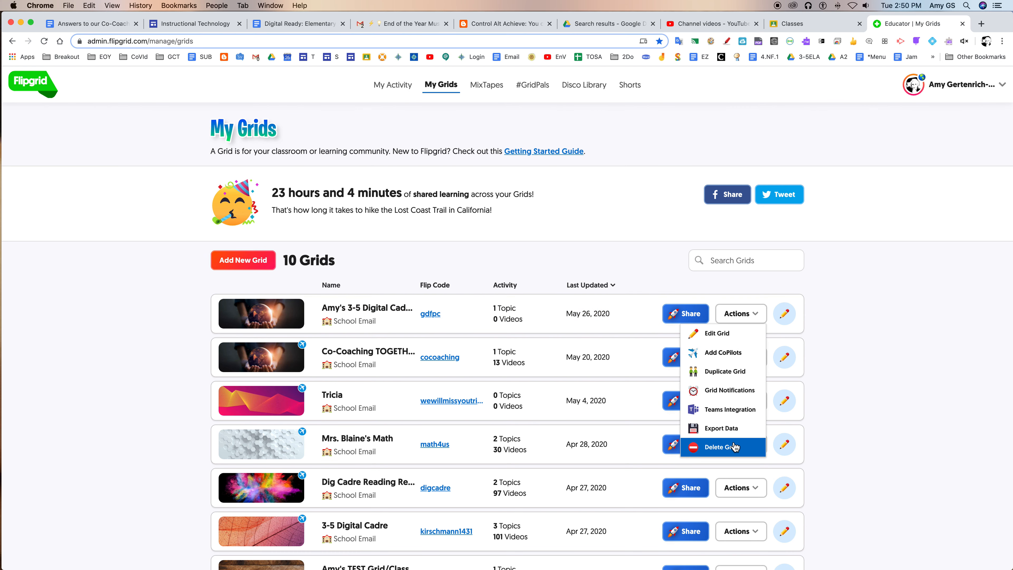
{"action": "left_click", "coordinate": [850, 306]}
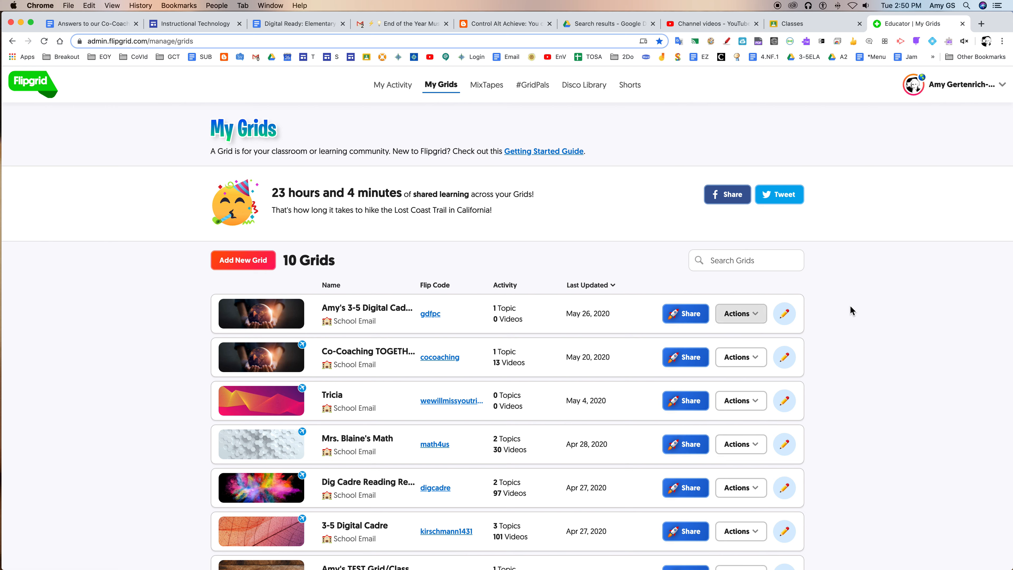
Open the gdfpc grid, view its grid name, Flip Code and grid type settings, and leave them without saving
{"action": "left_click", "coordinate": [361, 311]}
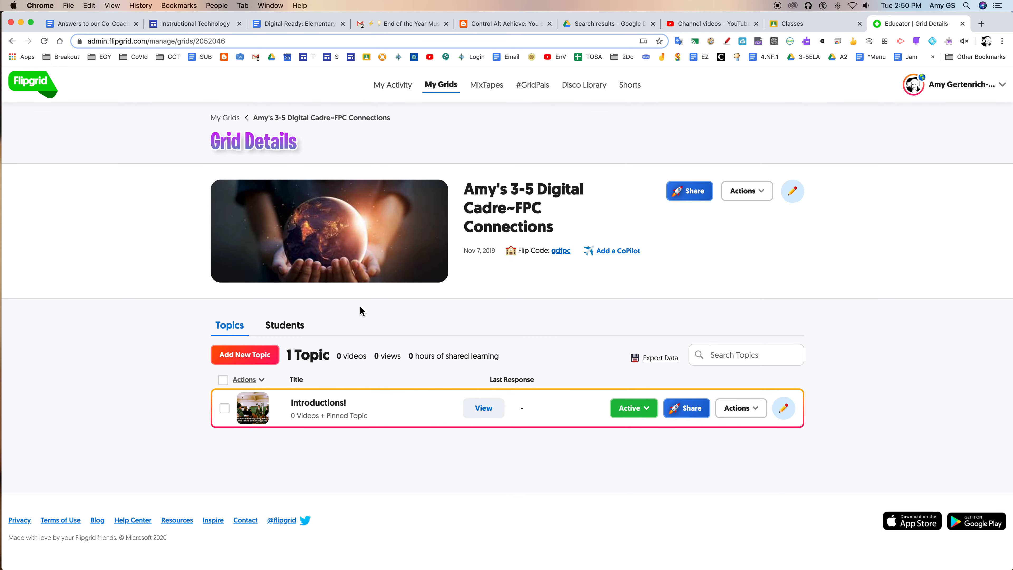
{"action": "left_click", "coordinate": [793, 192]}
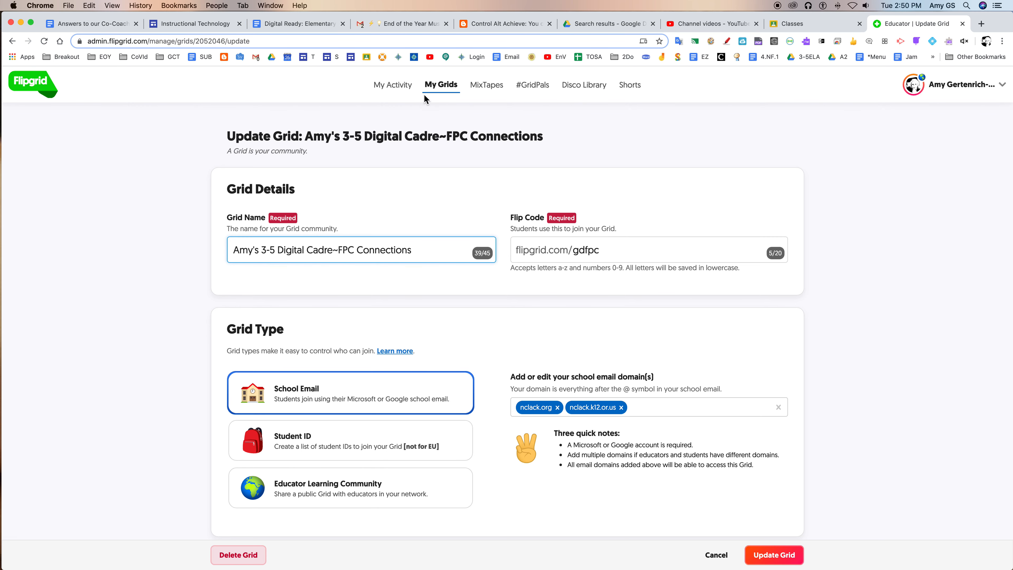
{"action": "left_click", "coordinate": [714, 554]}
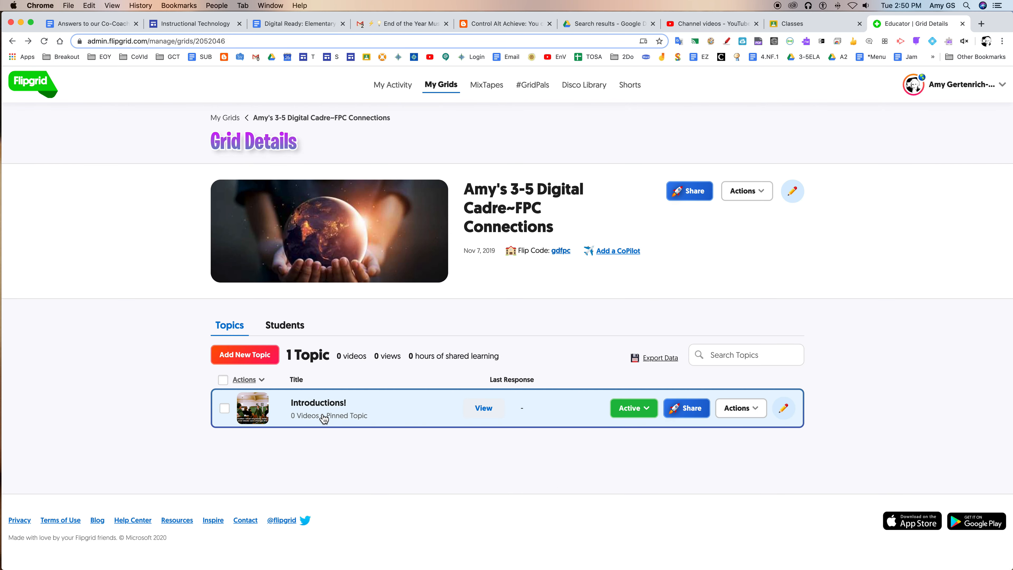
Select the Introductions! topic in the gdfpc grid and show its status options
{"action": "left_click", "coordinate": [224, 408]}
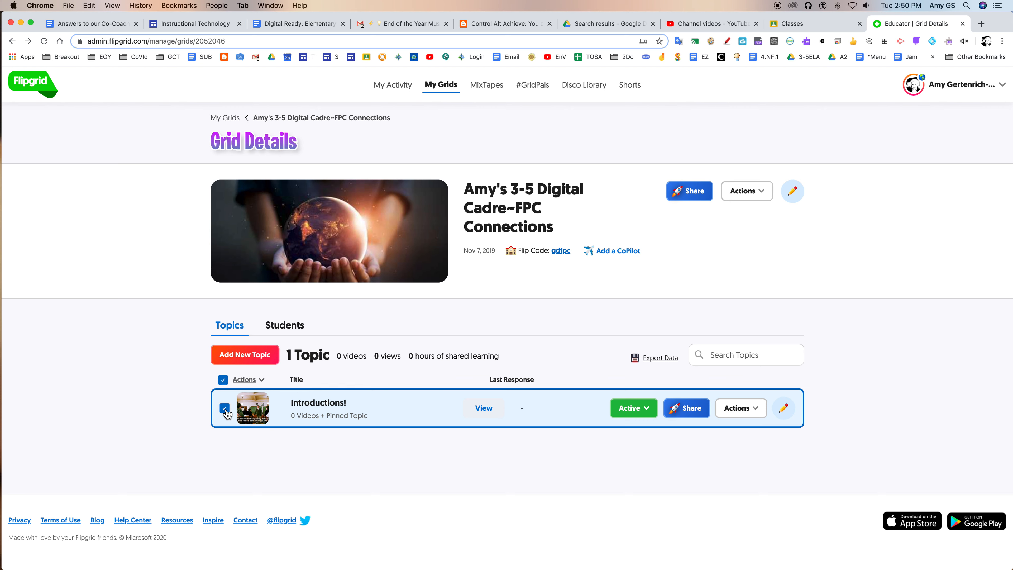
{"action": "left_click", "coordinate": [633, 407]}
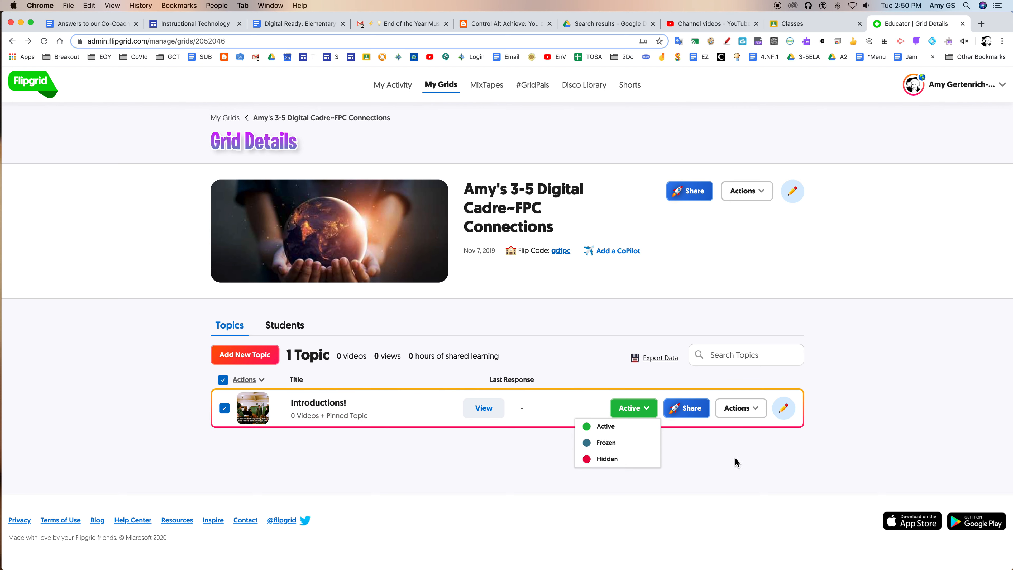